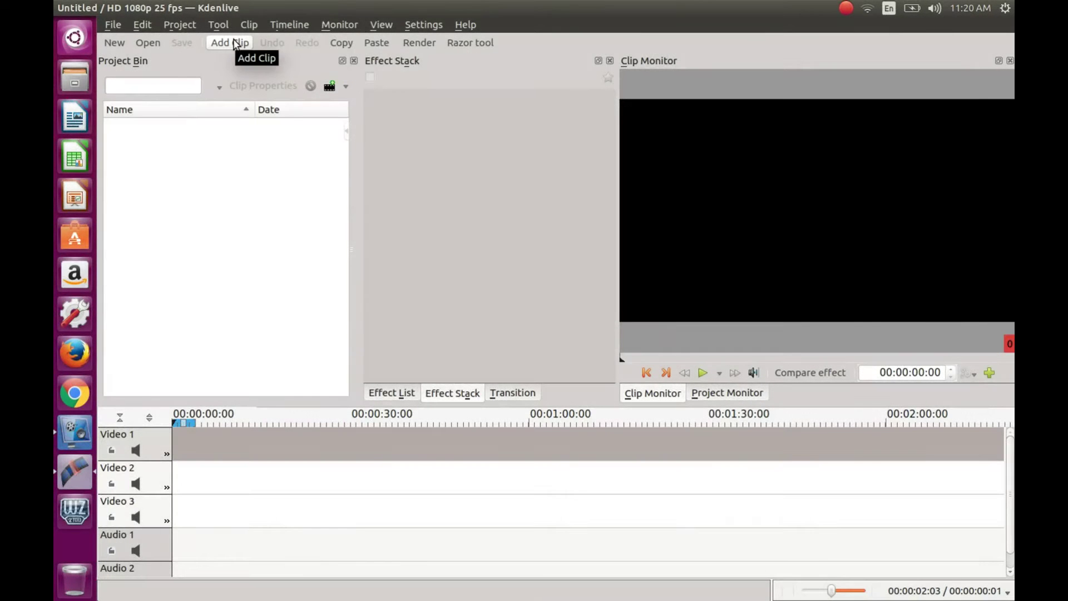
Import the video IMG_1629.MOV into the project bin
click(235, 44)
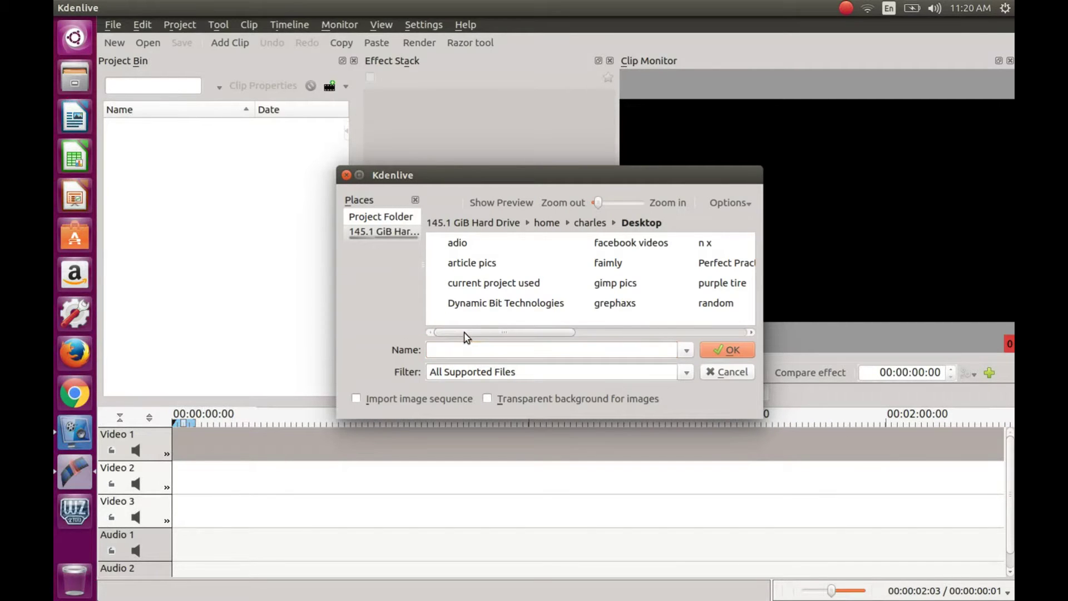
drag(463, 332, 642, 328)
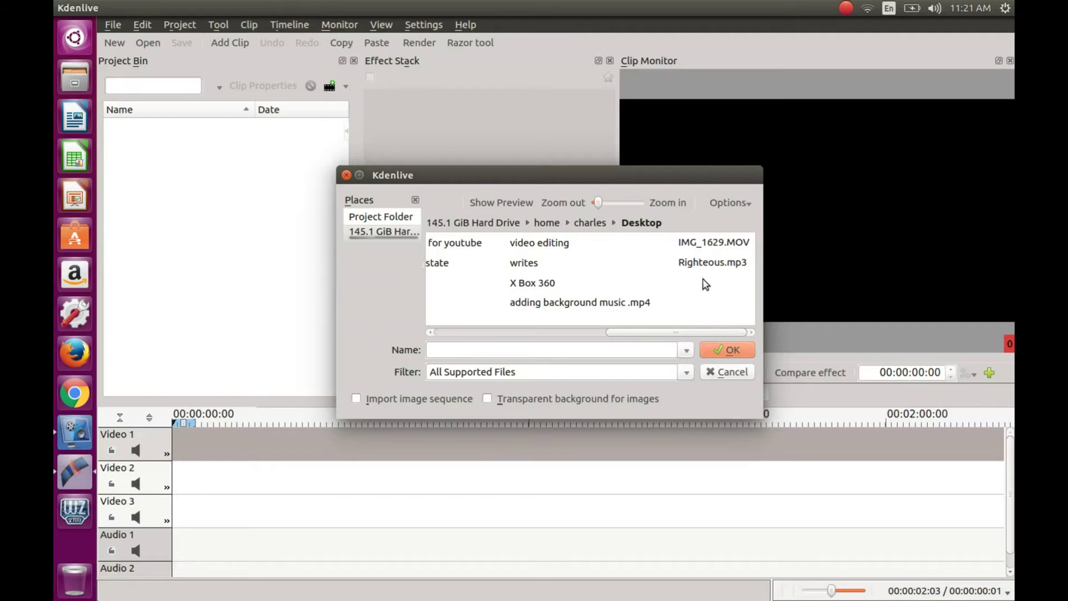
click(698, 247)
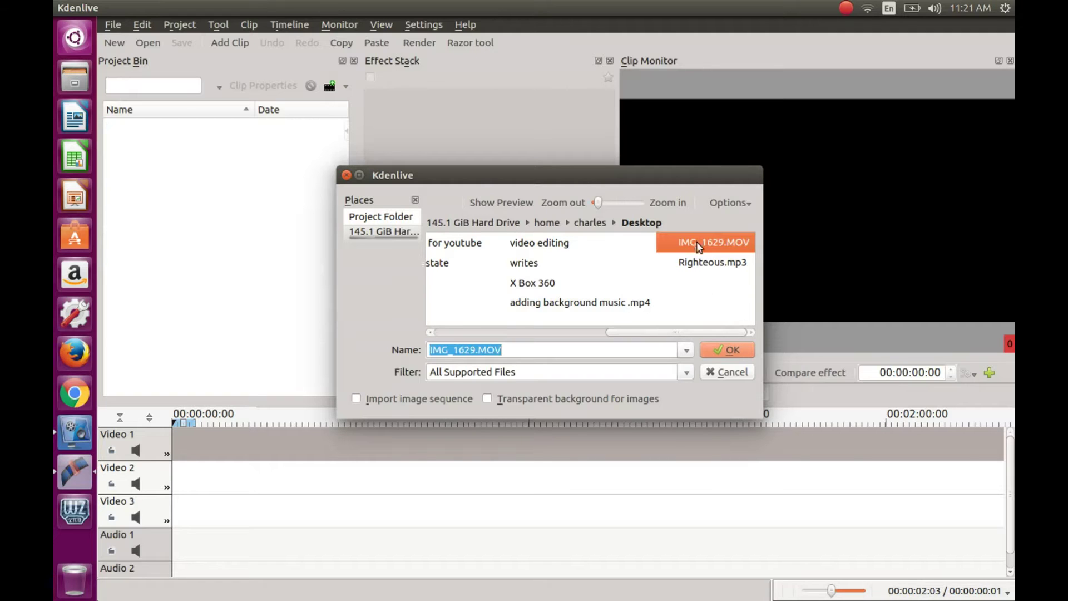
click(732, 351)
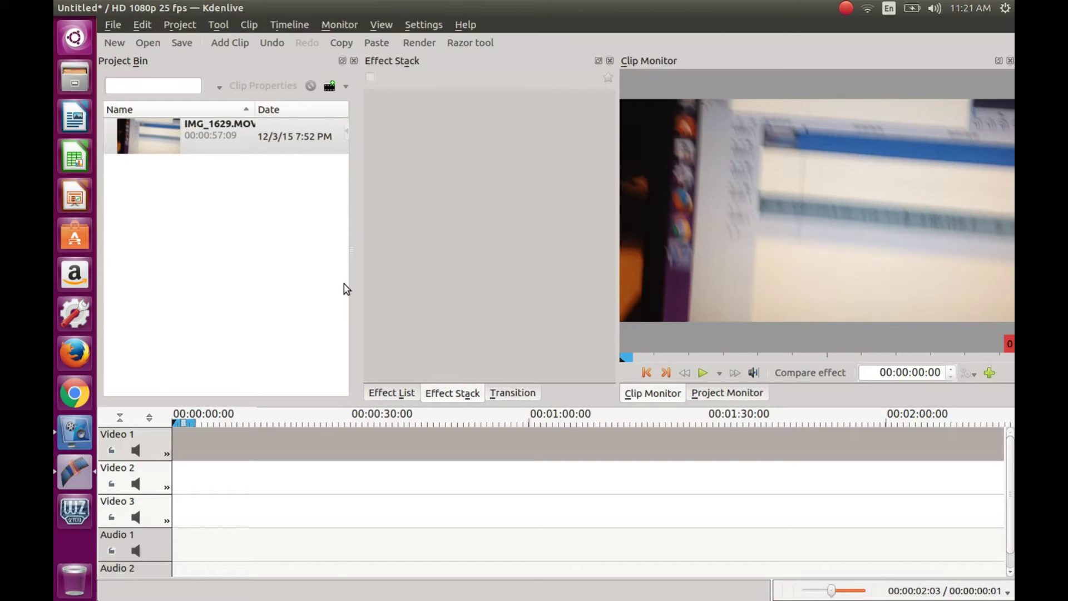
Import the music file Righteous.mp3 into the project bin
click(229, 43)
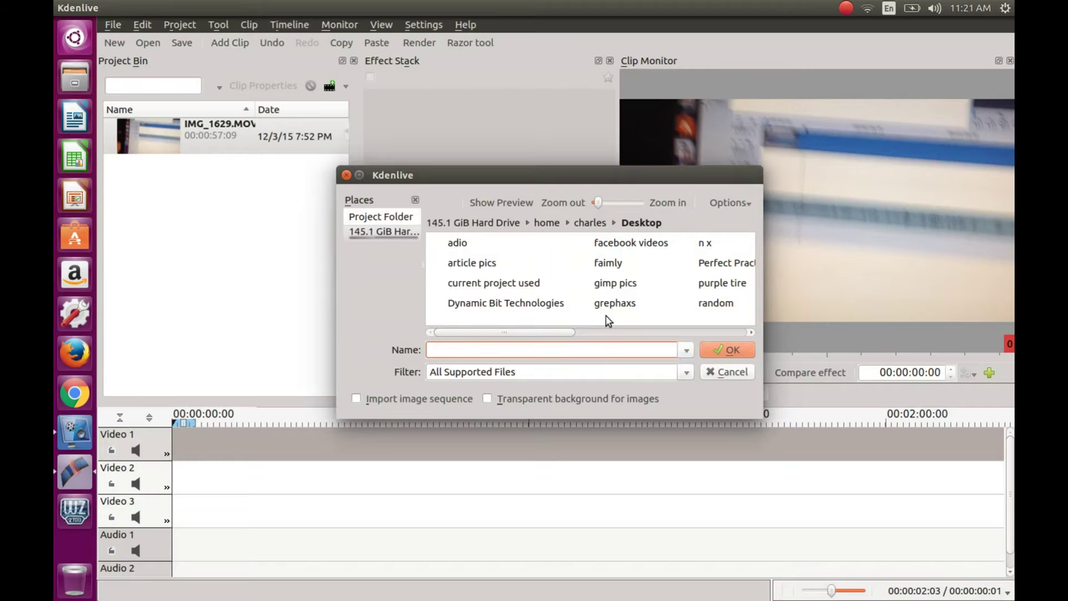
drag(571, 332, 763, 329)
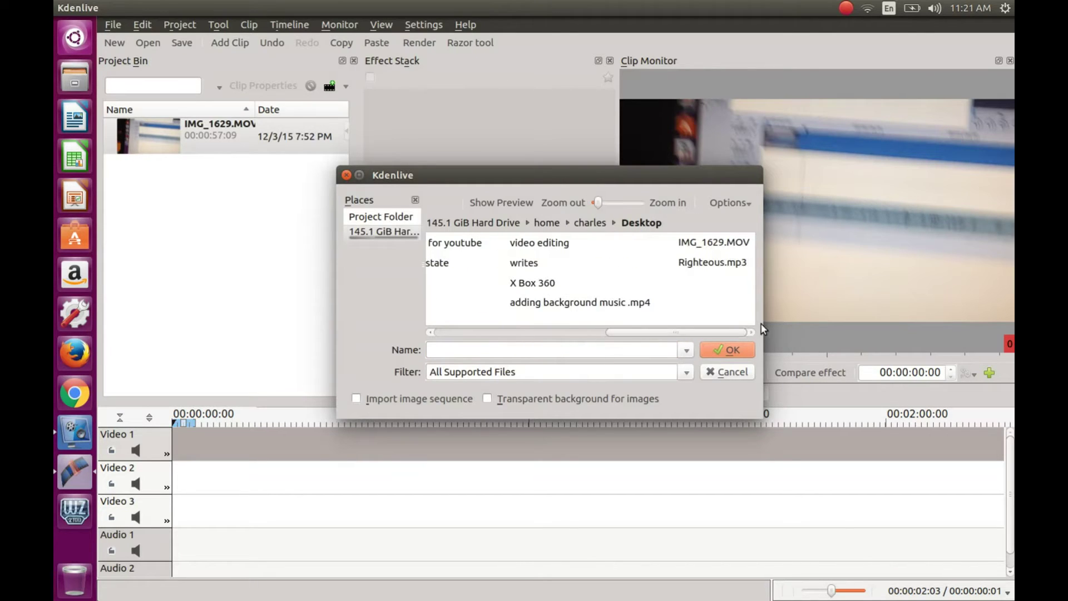
click(717, 266)
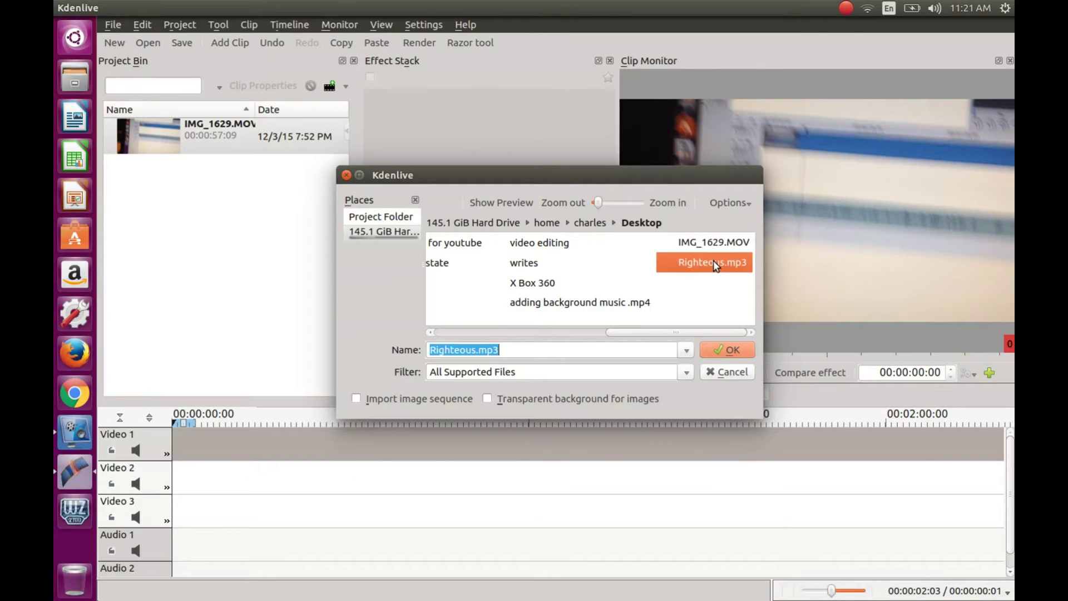
click(725, 351)
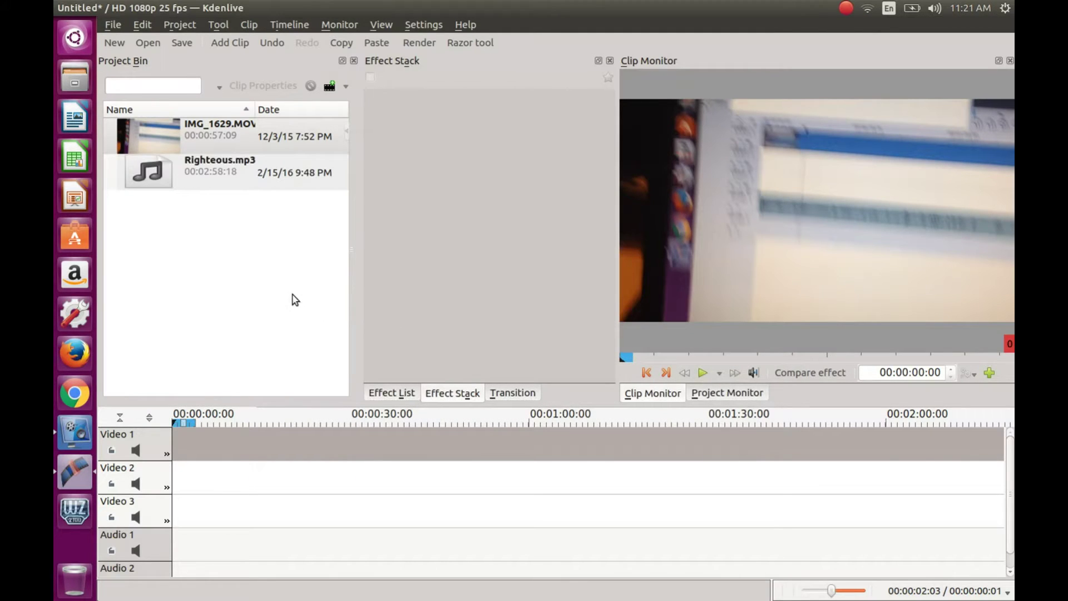
Place Righteous.mp3 on Audio 1, add an Audio correction Gain effect at 13%, and preview it
drag(156, 175, 187, 549)
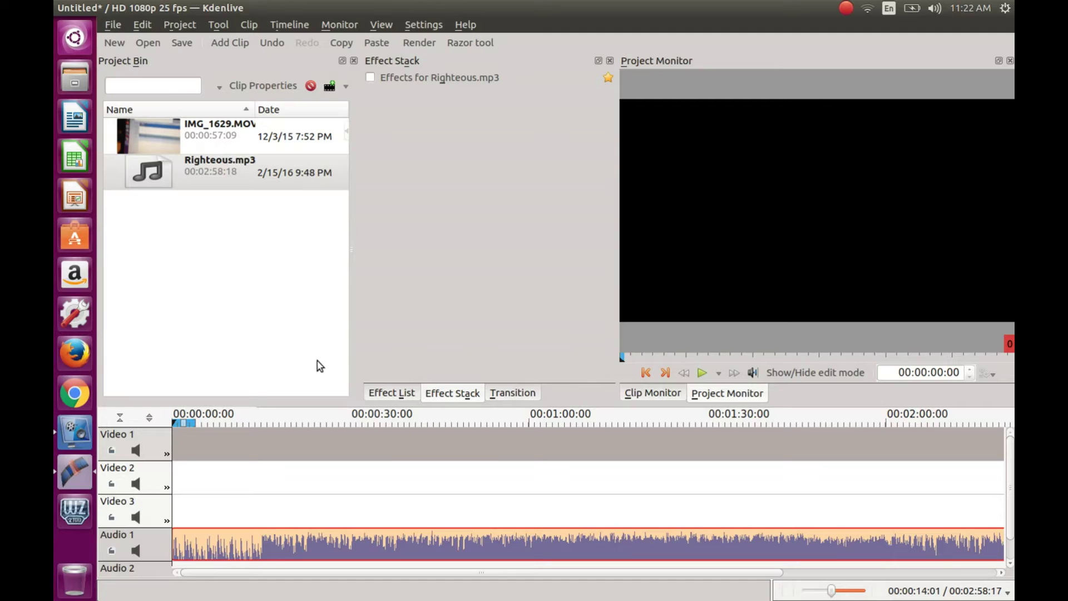
click(383, 393)
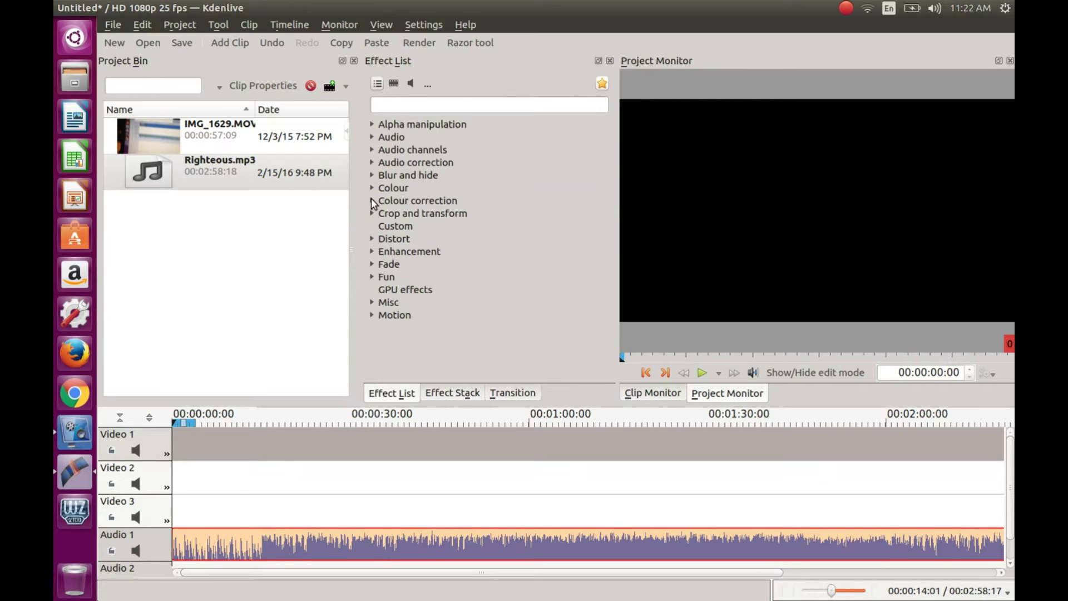
click(372, 163)
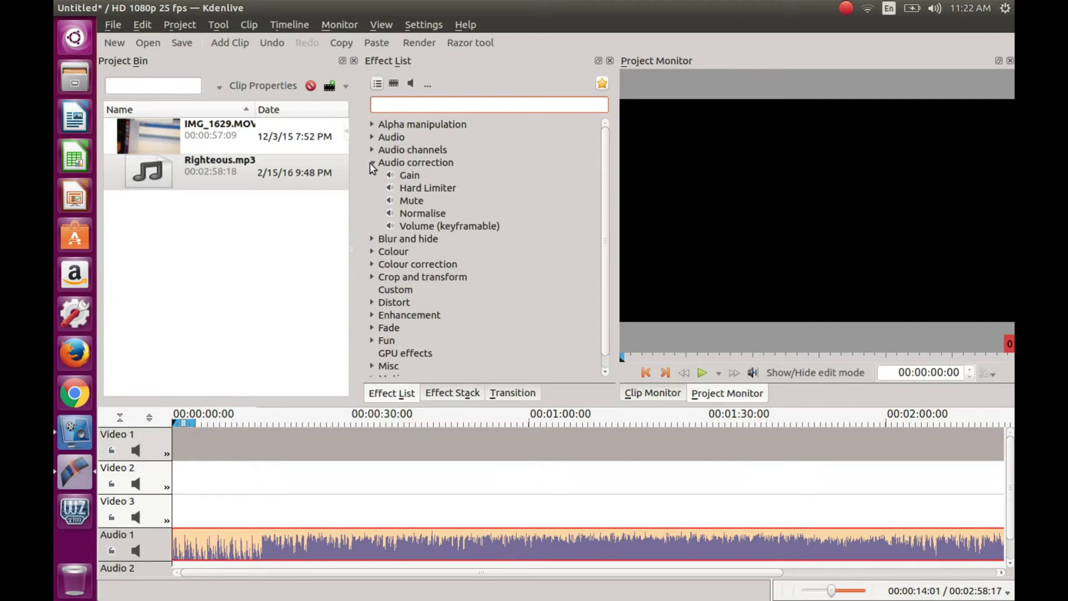
mouse_move(404, 175)
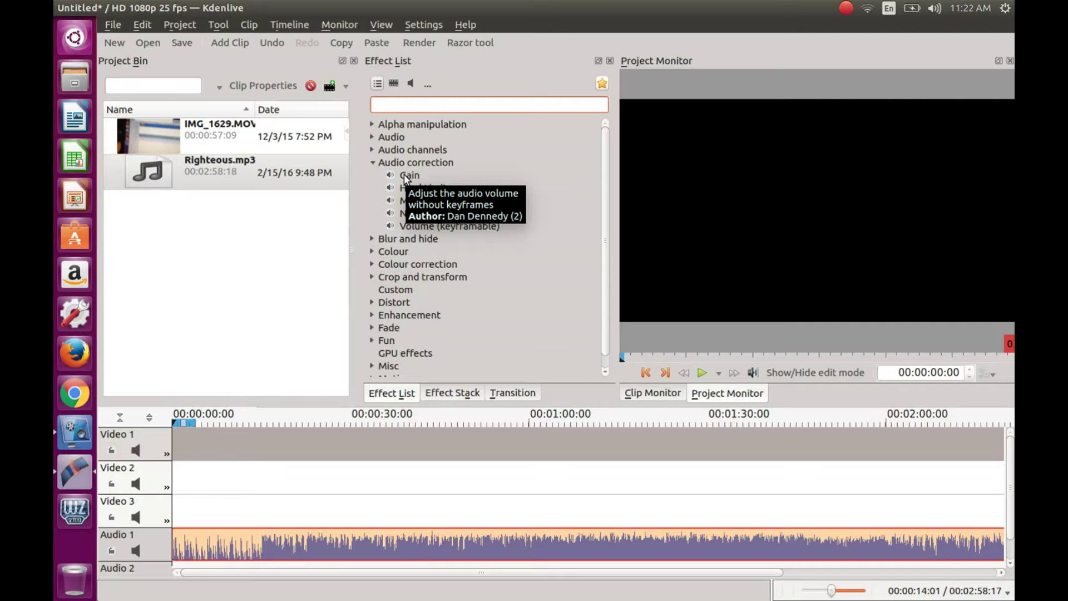
drag(404, 174, 204, 539)
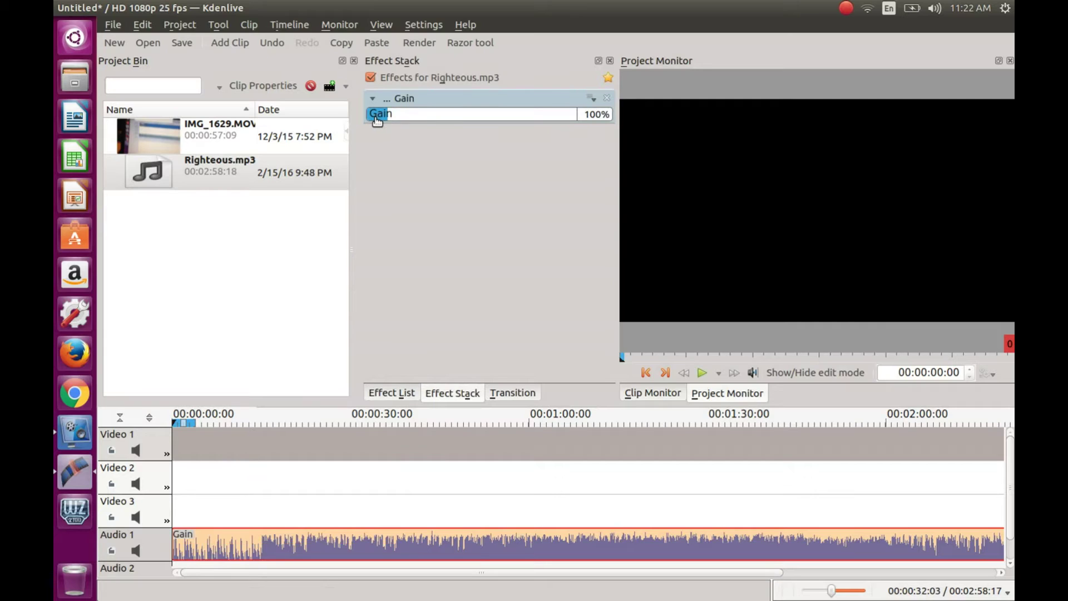
click(377, 121)
click(700, 372)
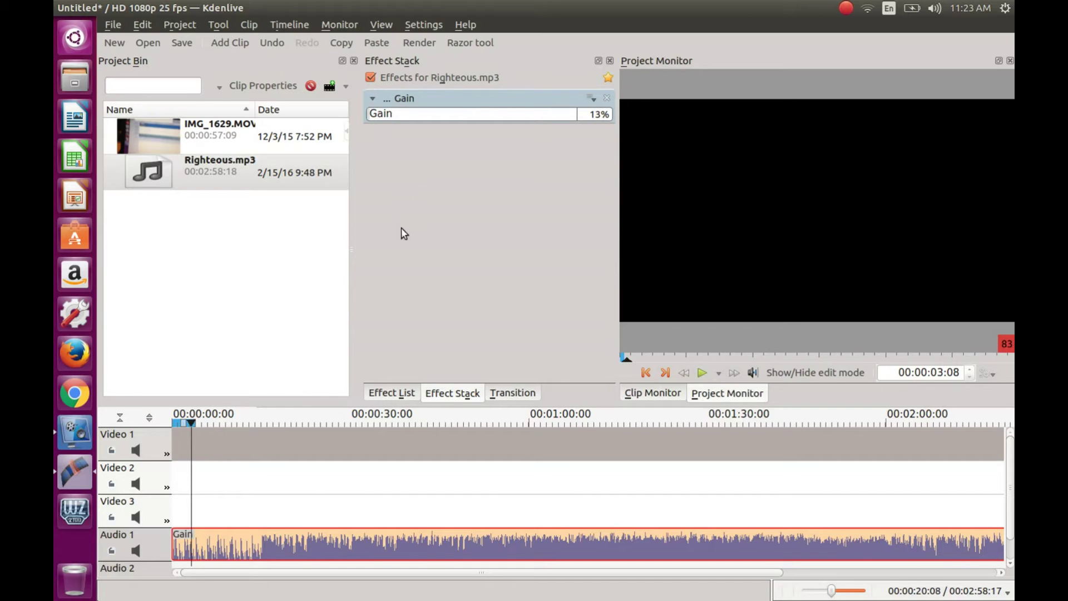
Play and stop the quieter music, then drop IMG_1629.MOV at the start of Video 1
click(182, 506)
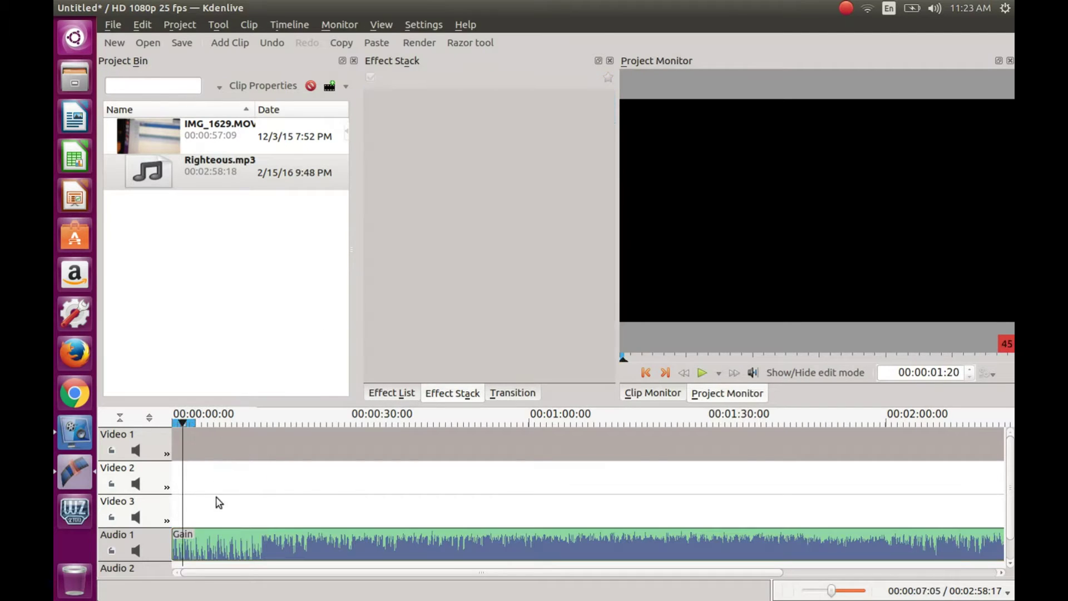
click(703, 373)
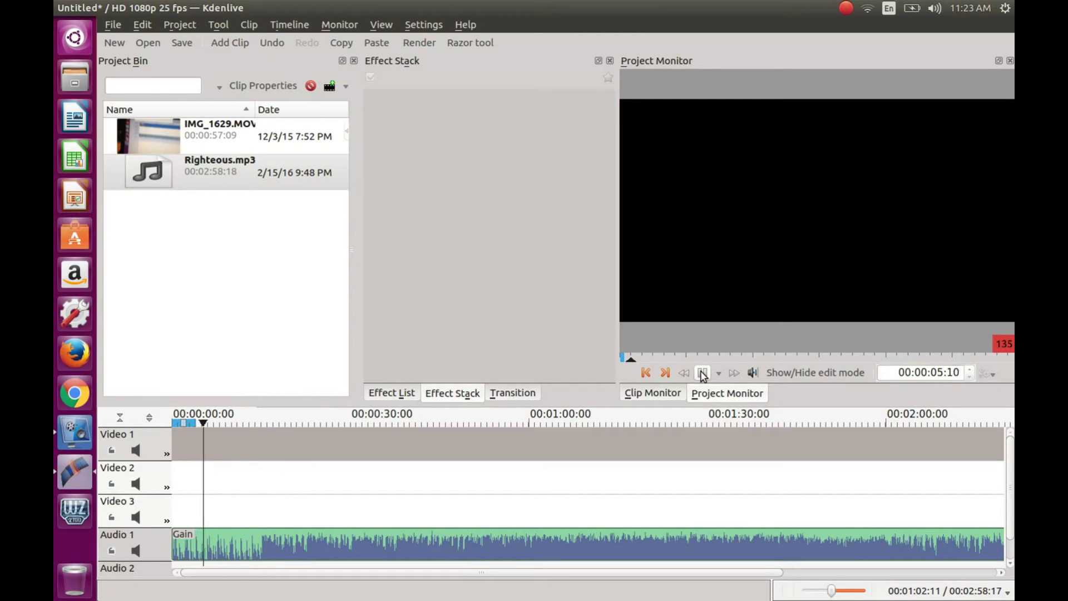
click(703, 373)
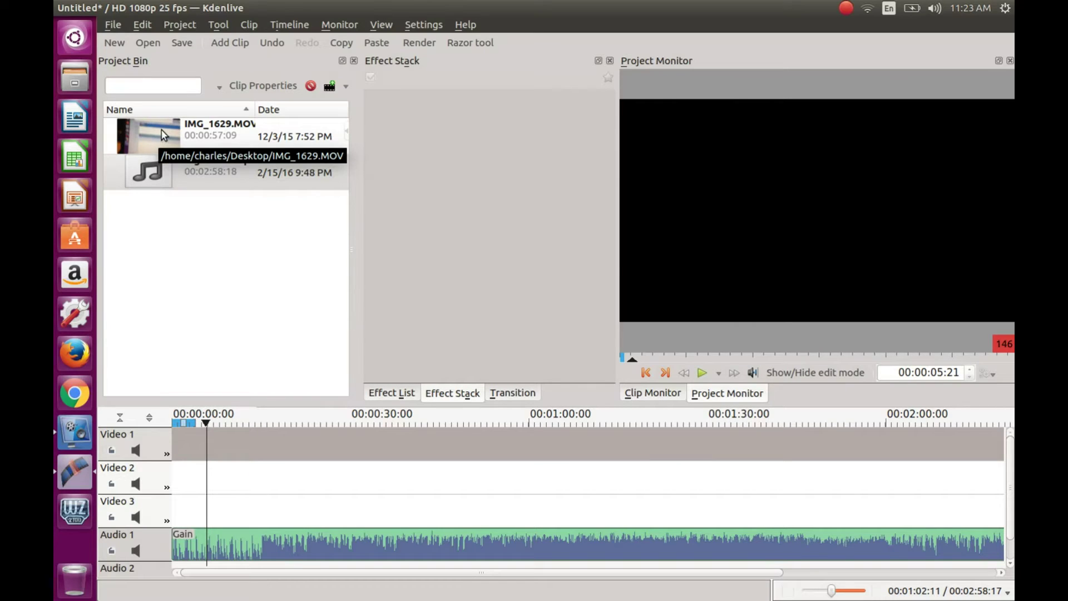
drag(163, 135, 187, 446)
click(243, 444)
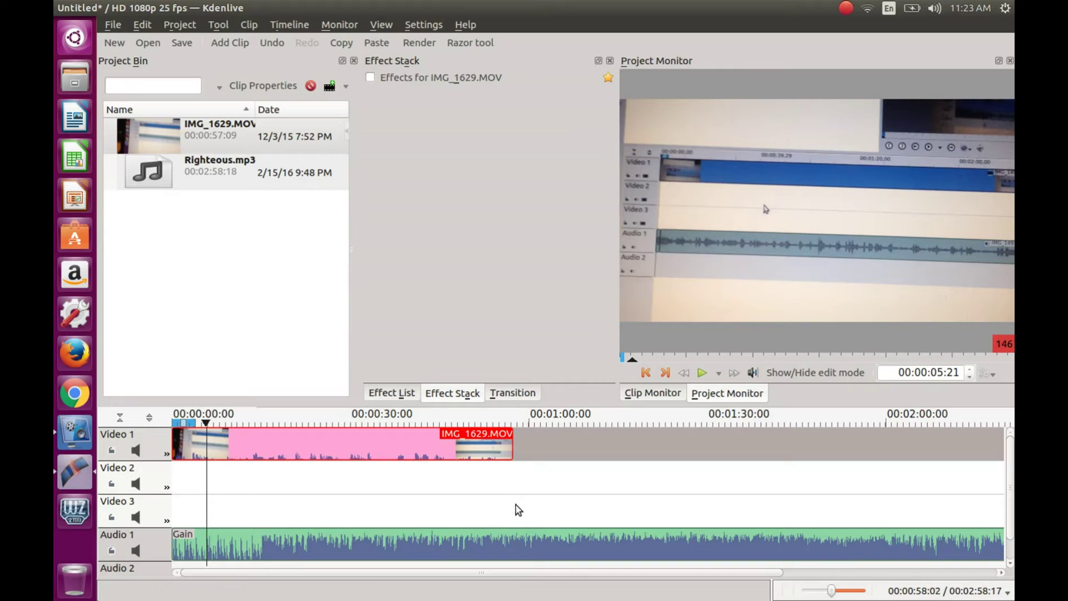
click(516, 507)
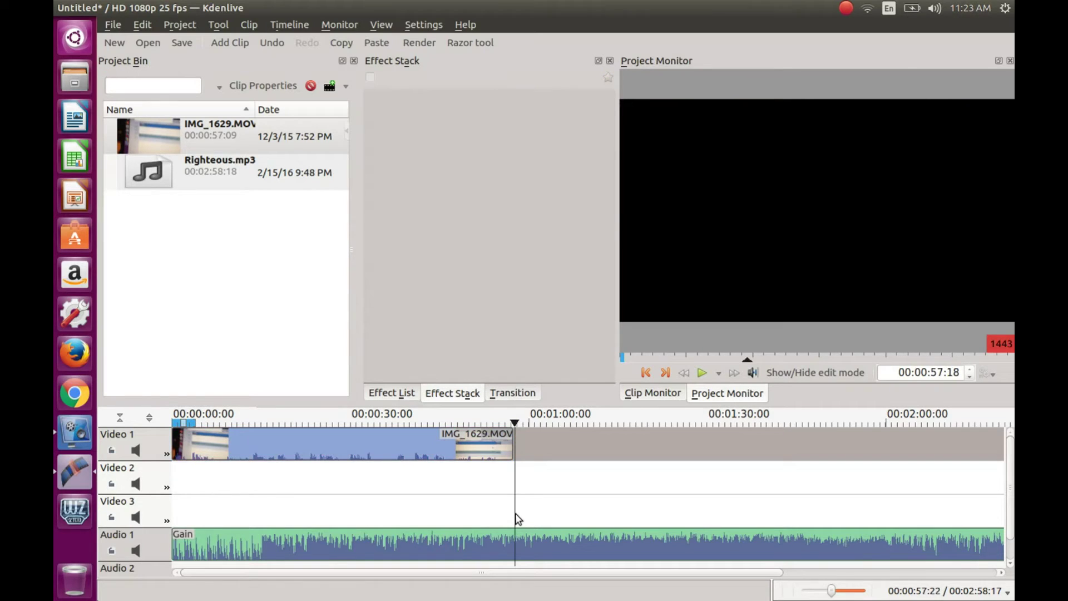
click(513, 519)
click(473, 42)
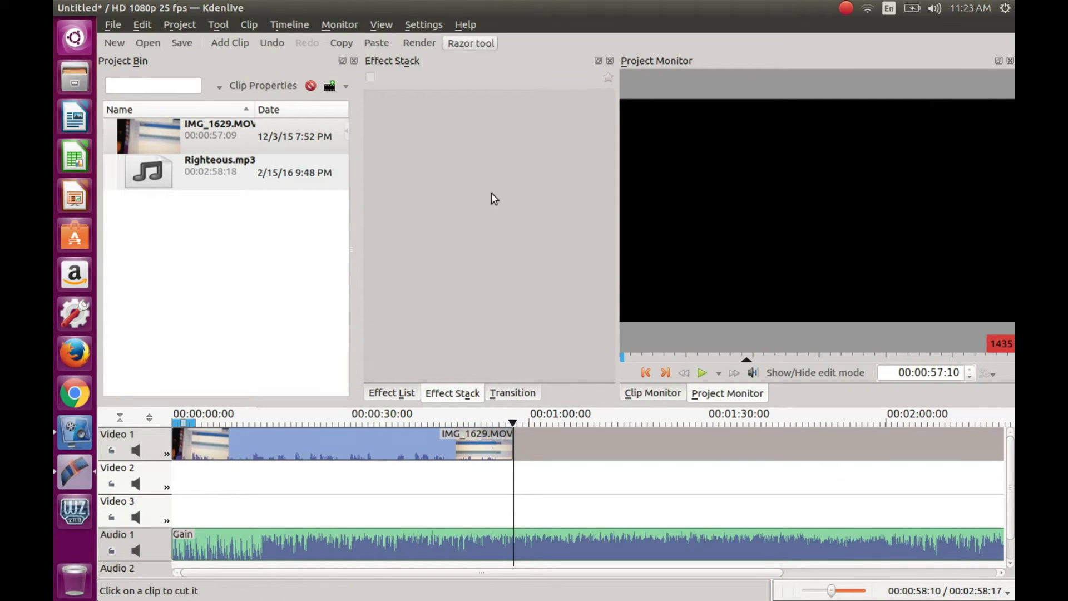
click(512, 540)
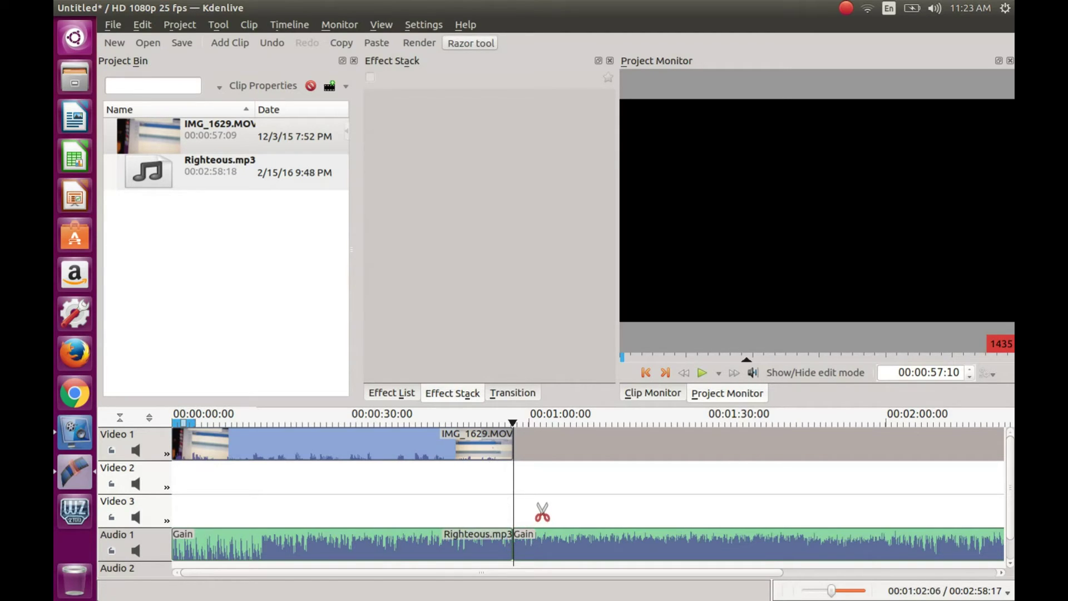
key(s)
right_click(578, 543)
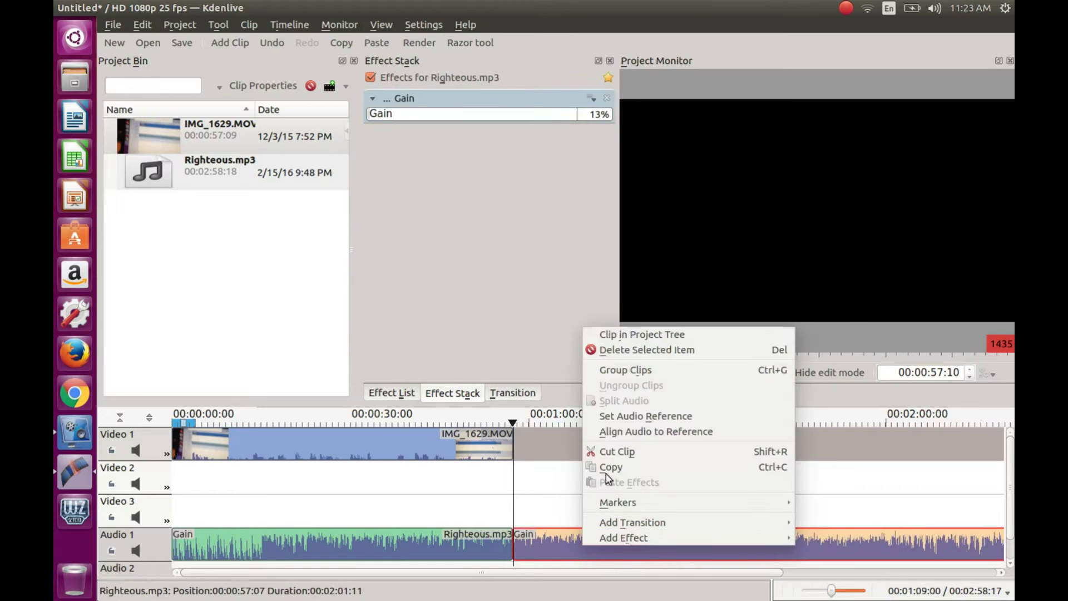
click(623, 356)
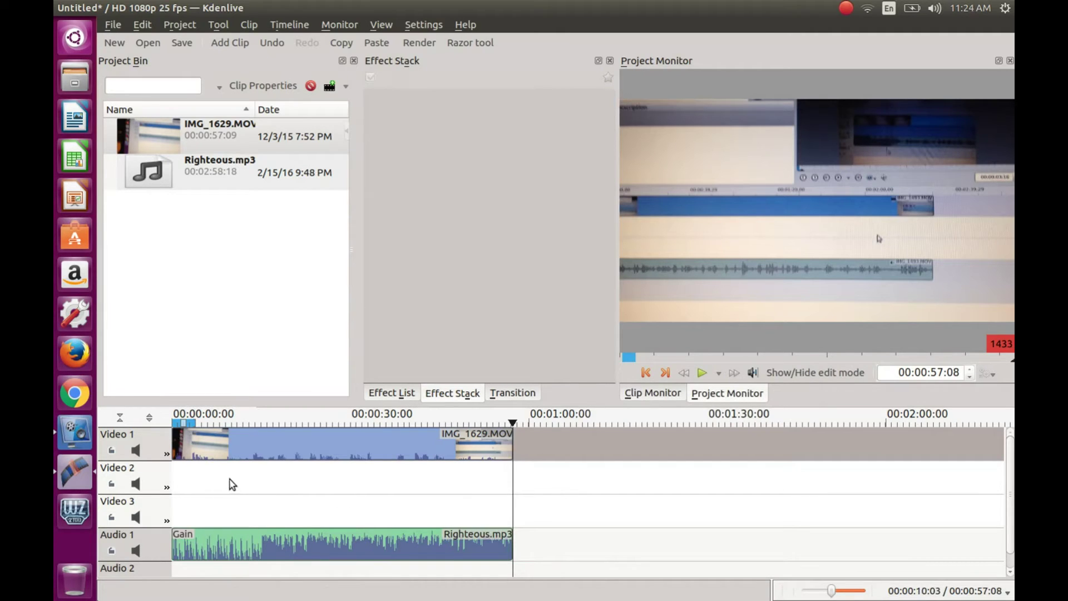
Play the timeline from 00:00:01:00 and stop at 00:00:07:07
click(178, 477)
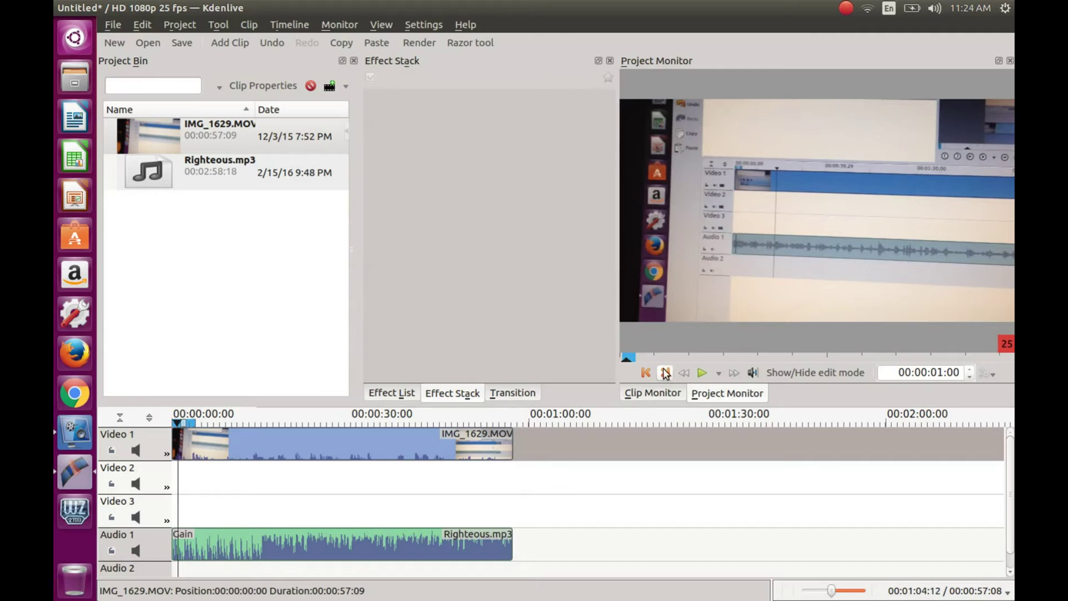
click(702, 374)
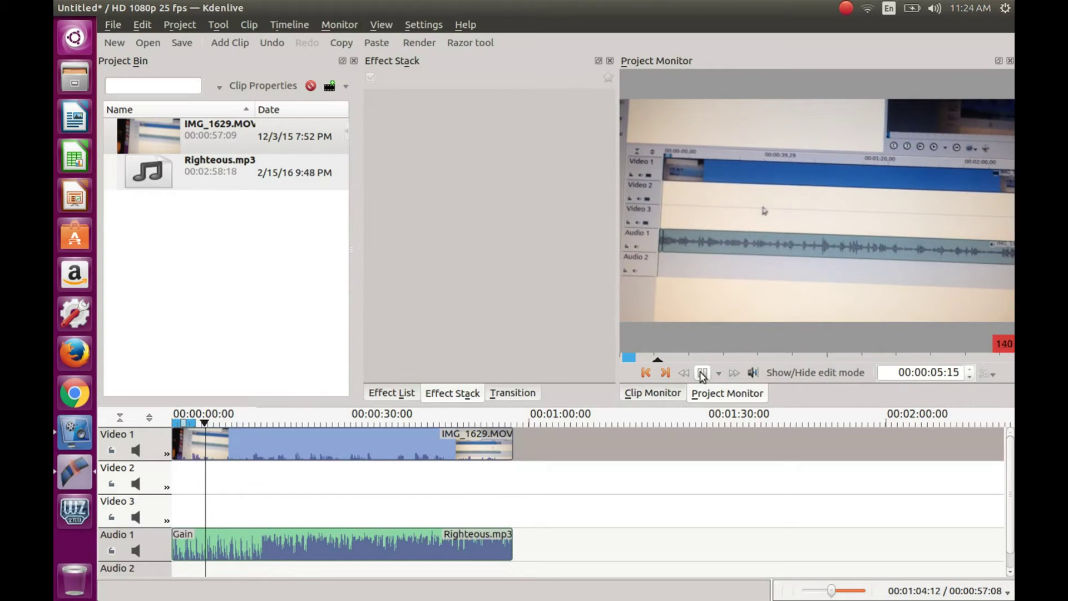
click(702, 374)
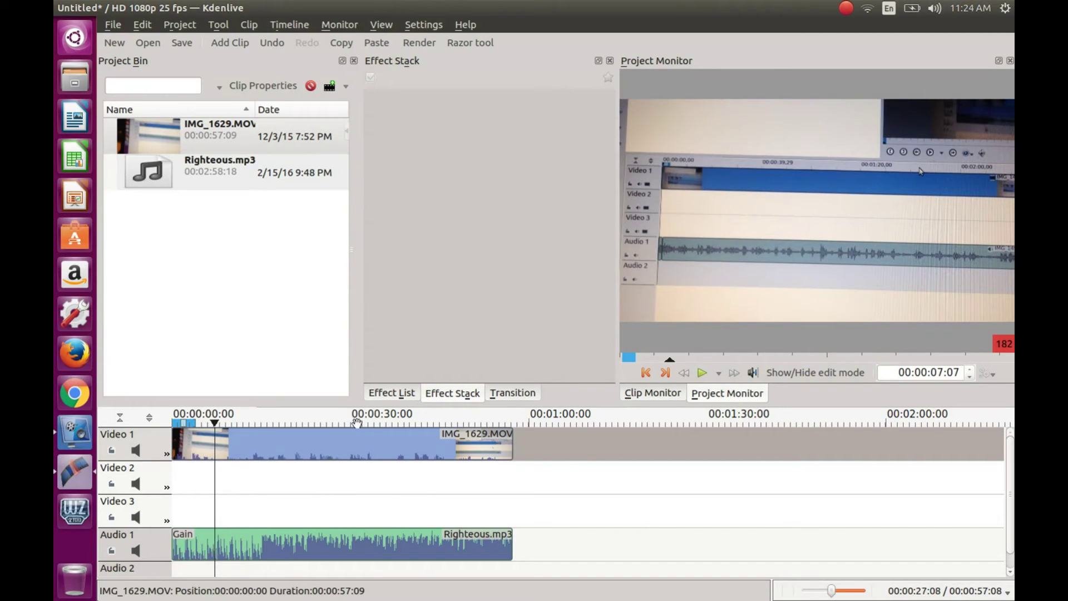
Apply a Gain effect to IMG_1629.MOV on Video 1 and raise it to 194%
click(222, 453)
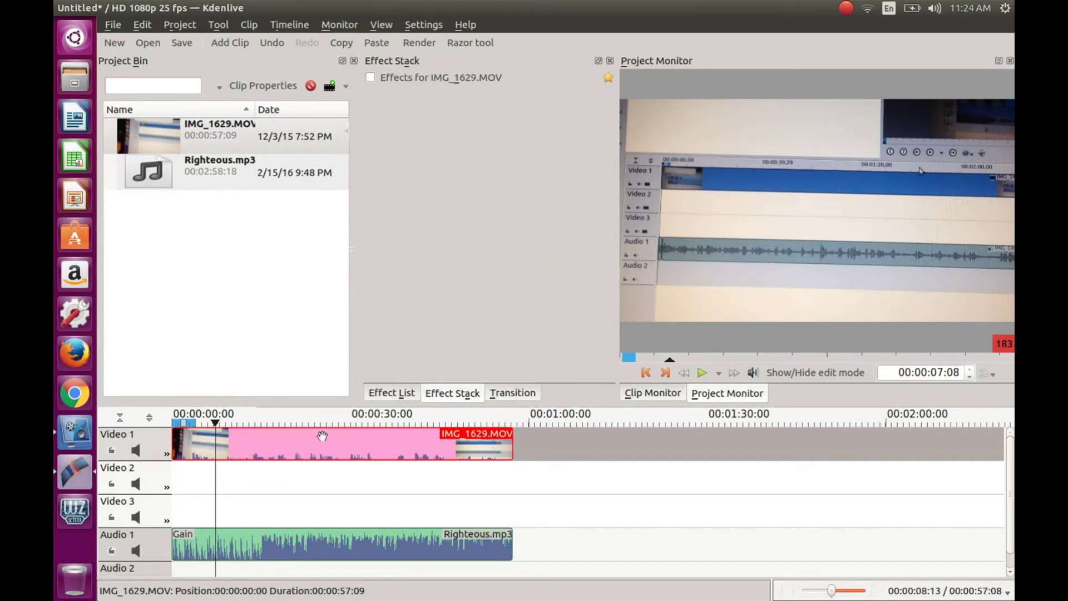
click(389, 394)
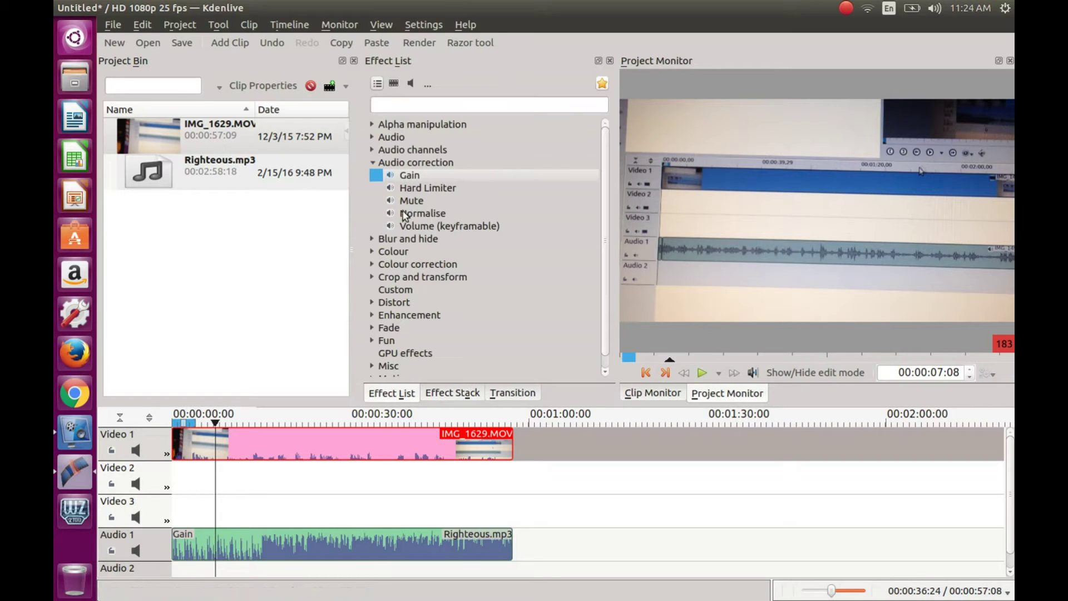
drag(406, 175, 208, 439)
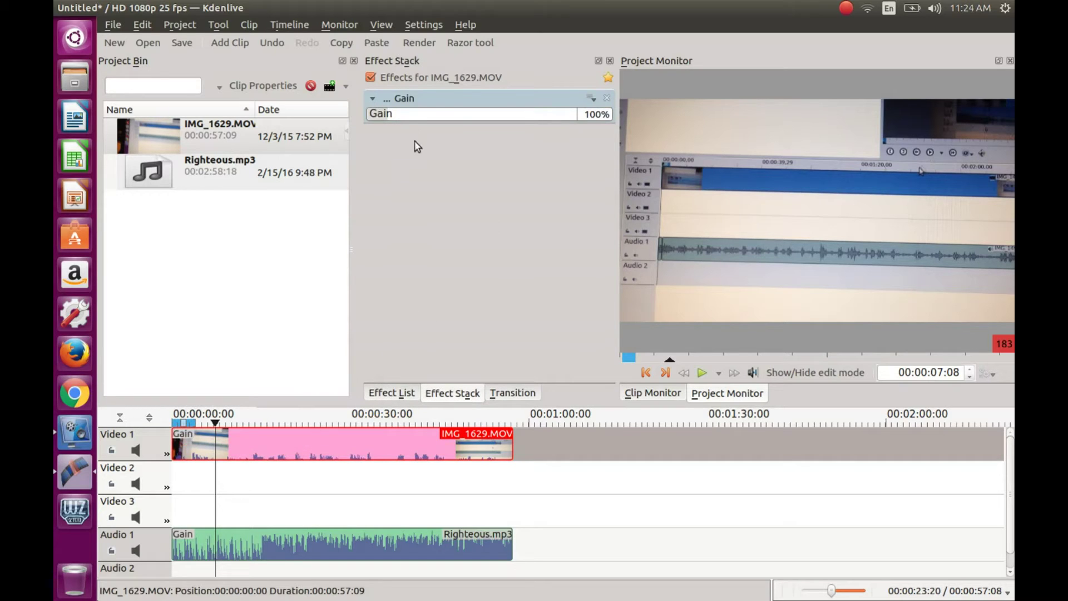
drag(398, 118, 406, 115)
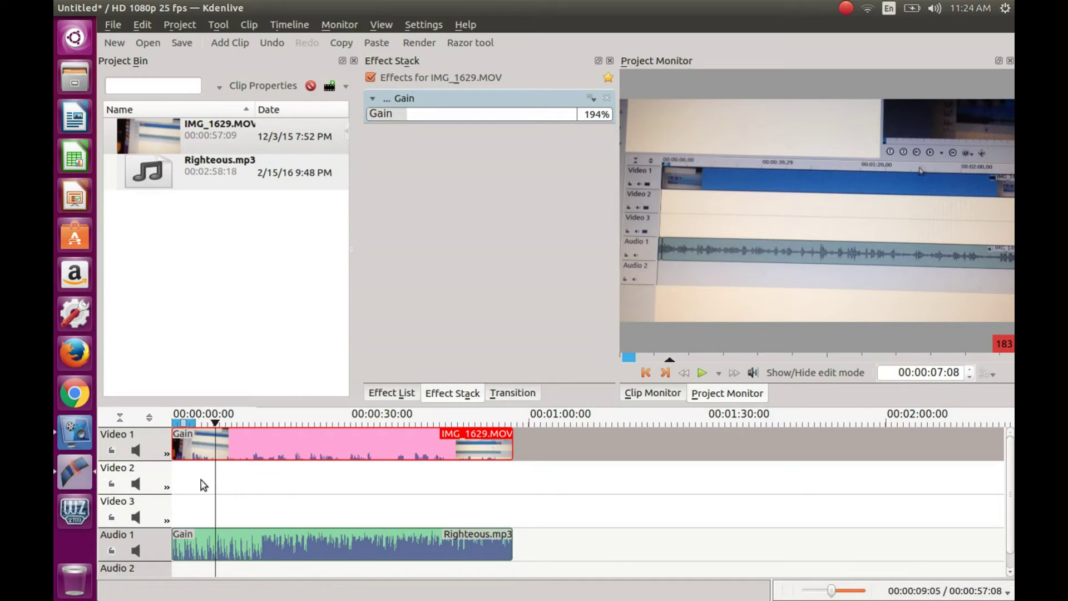
click(181, 484)
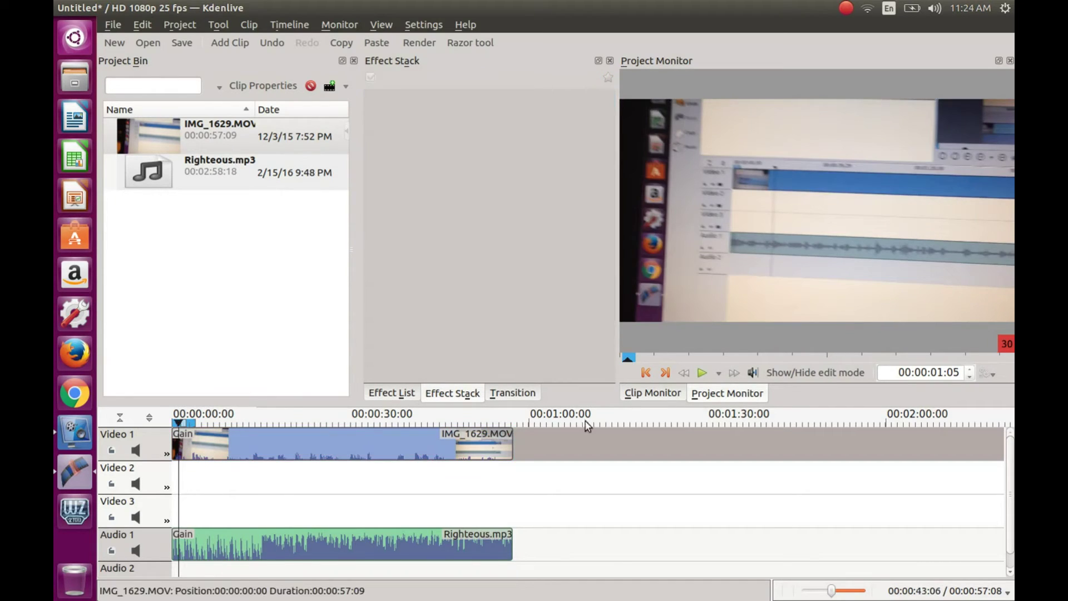
Play the timeline to hear the boosted video sound over the reduced music
click(703, 373)
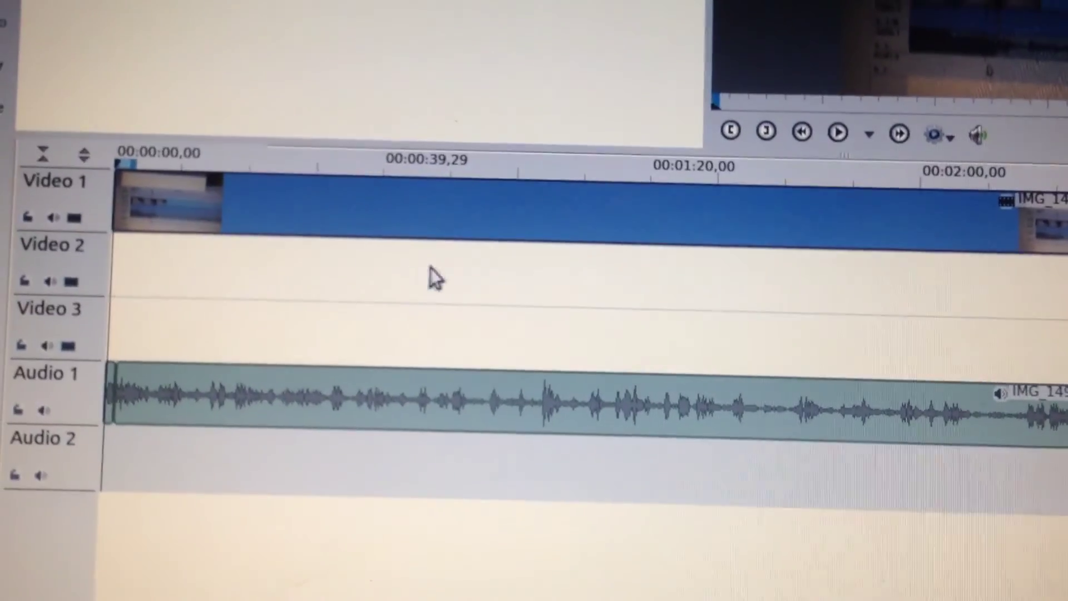
Briefly play the Un Boxing .mp4 project's timeline, then pause it
click(836, 142)
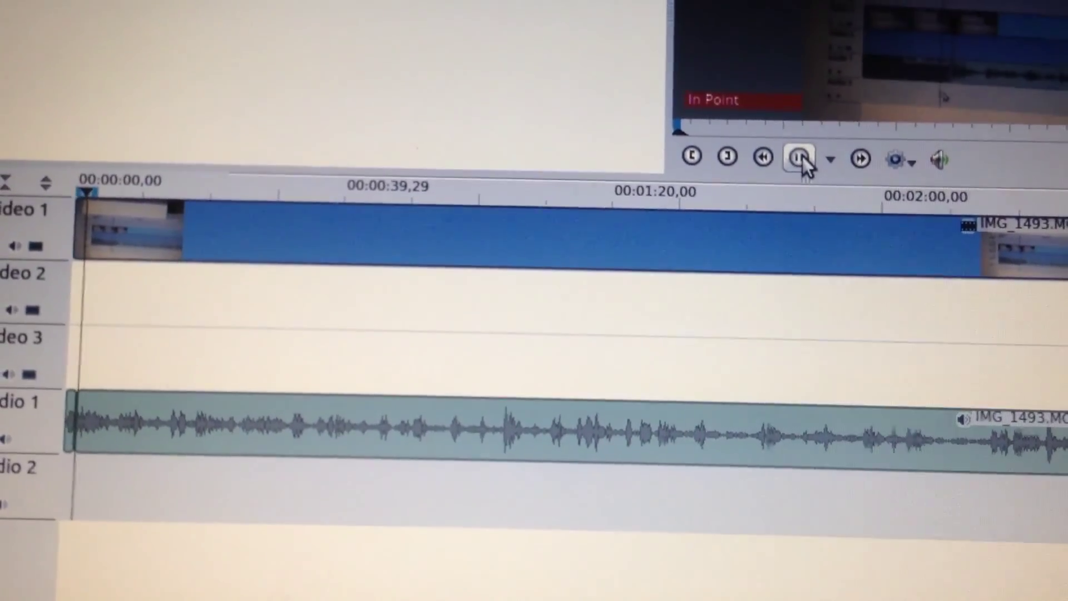
click(803, 162)
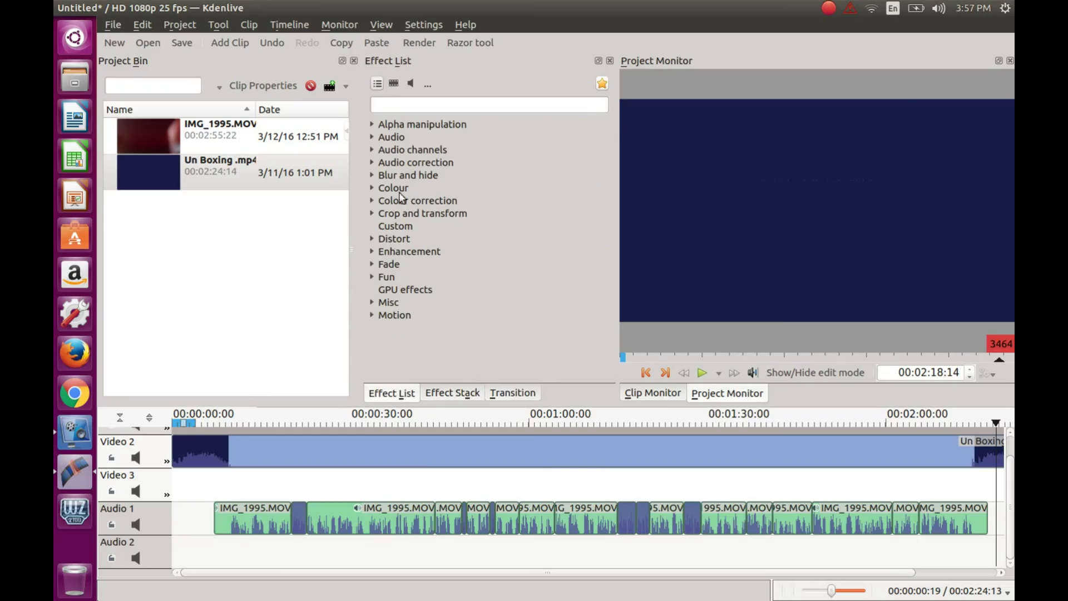
Expand the Audio category in the Effect List and scroll through its effects
click(373, 138)
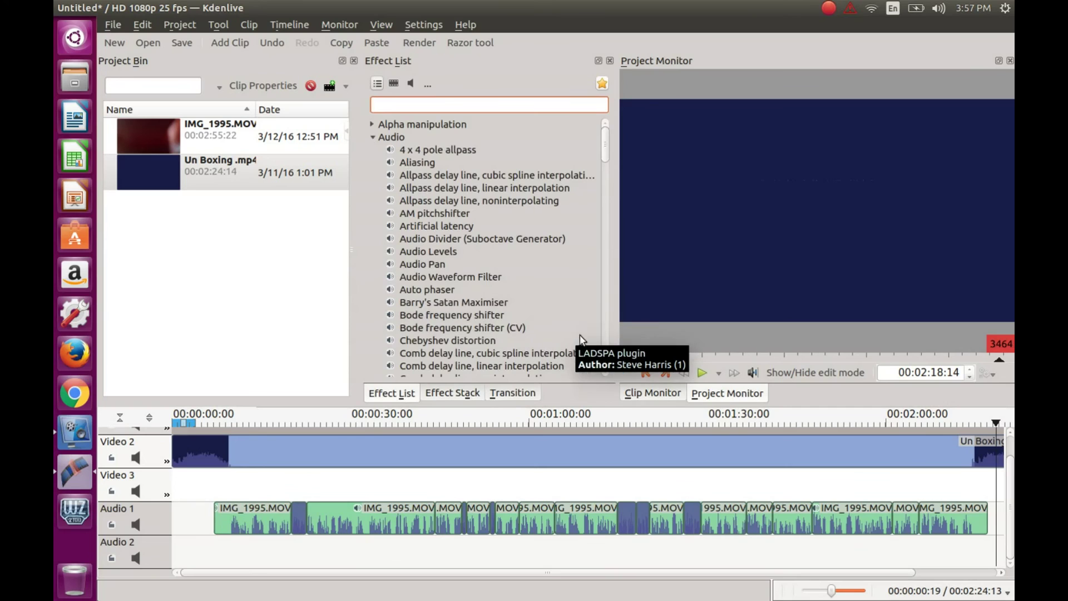
scroll(603, 326, down, 6)
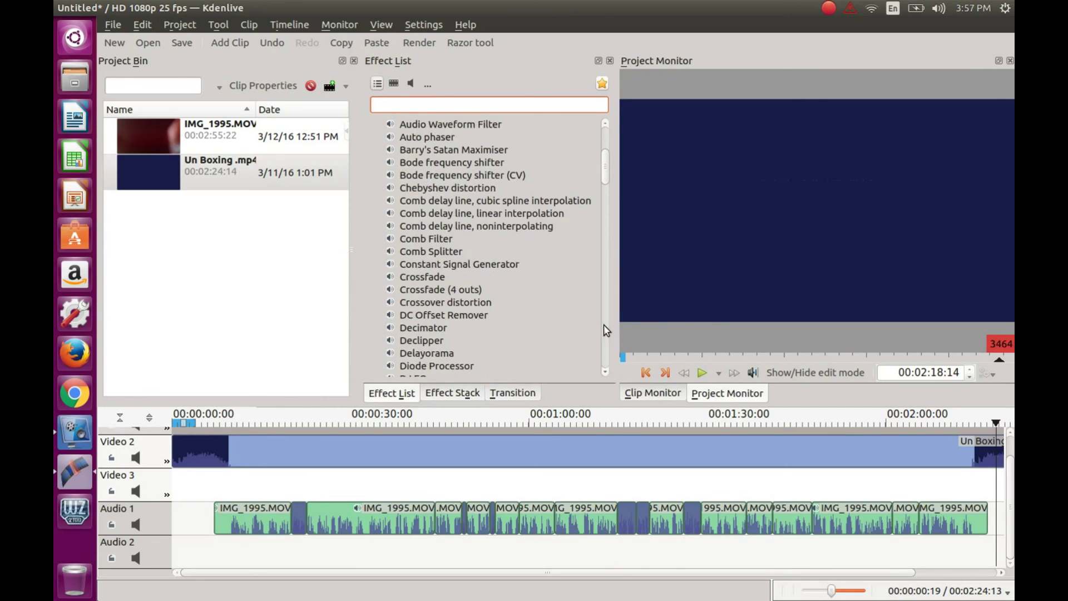
scroll(604, 325, down, 3)
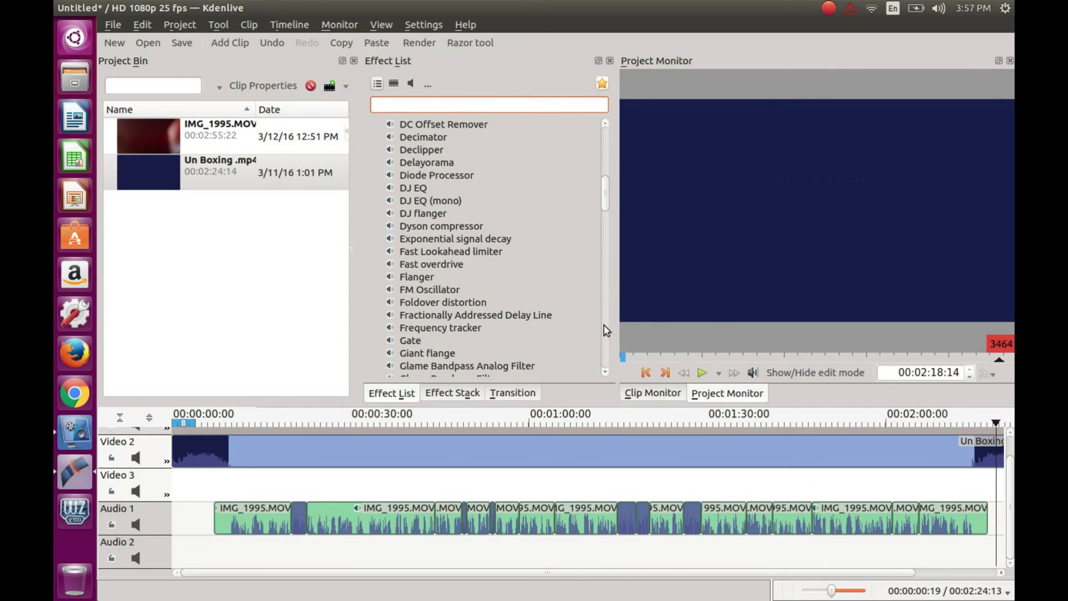
scroll(603, 330, down, 1)
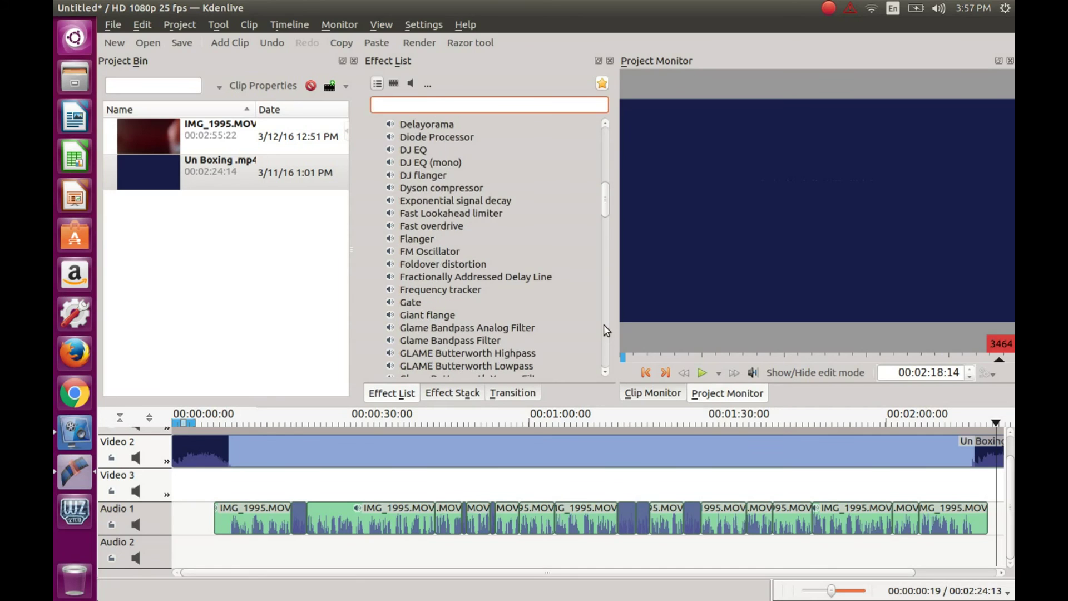
scroll(603, 328, down, 5)
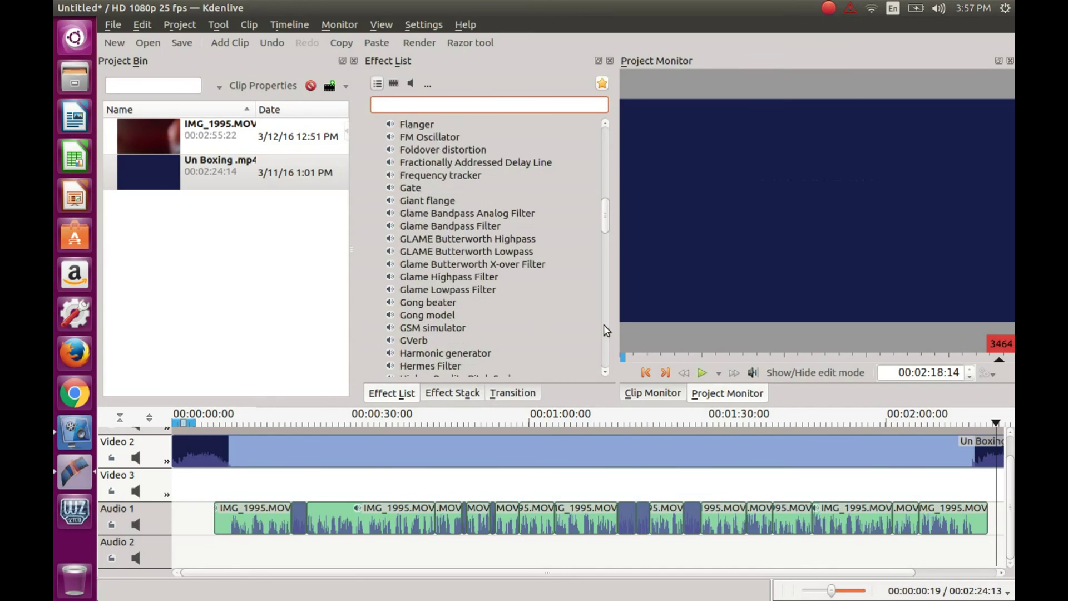
scroll(603, 328, down, 10)
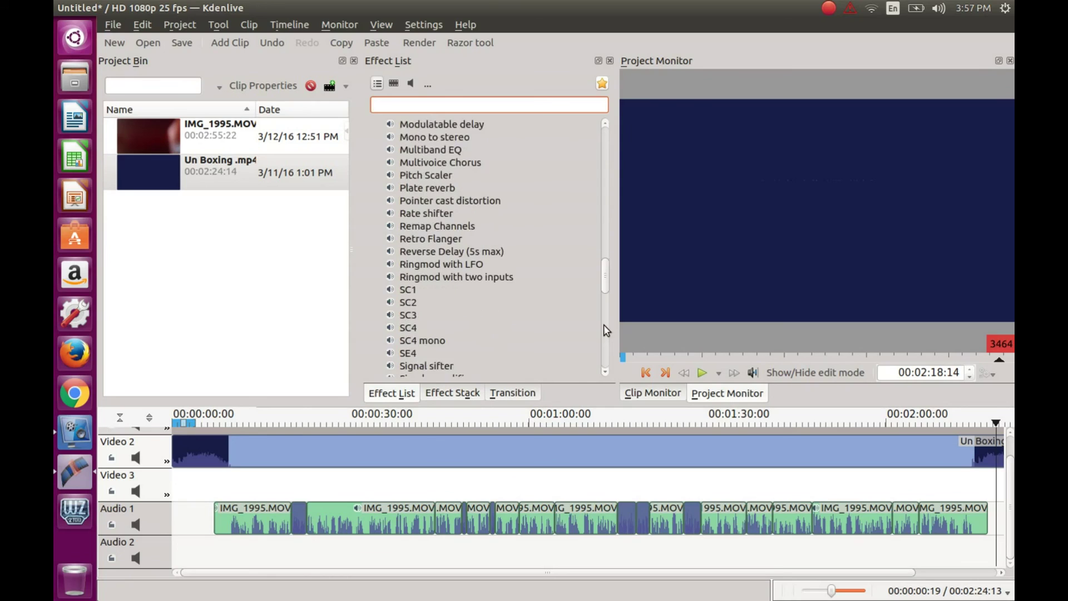
scroll(604, 326, down, 8)
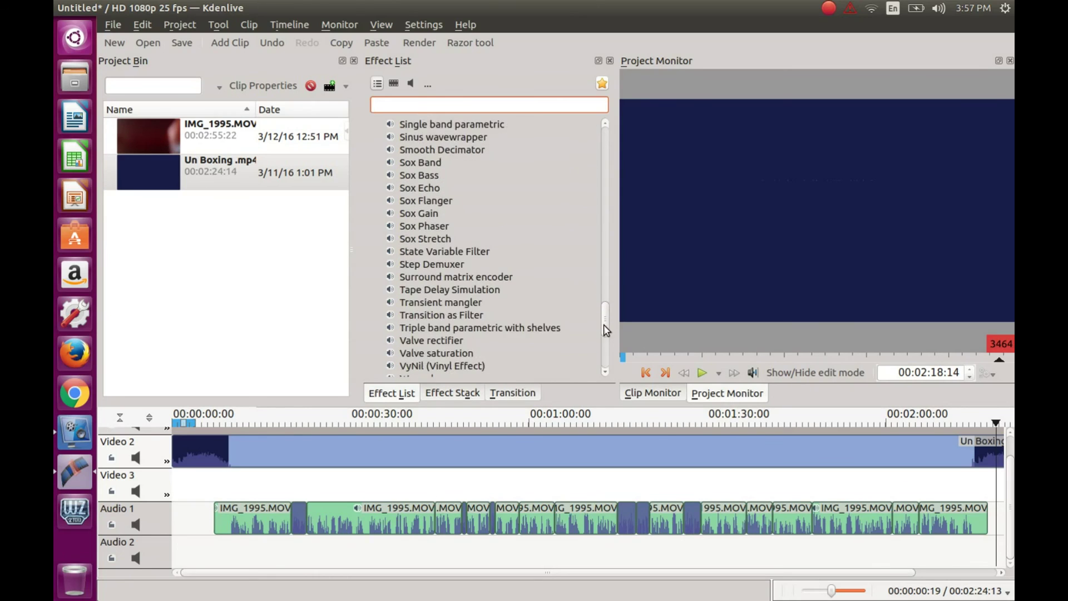
scroll(607, 330, down, 3)
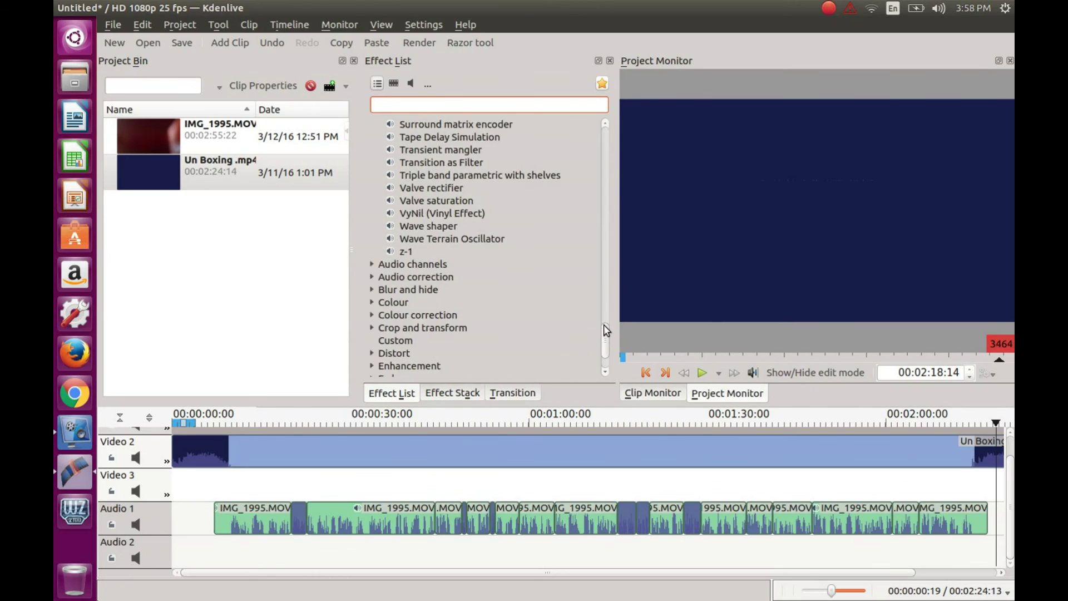
scroll(606, 328, up, 20)
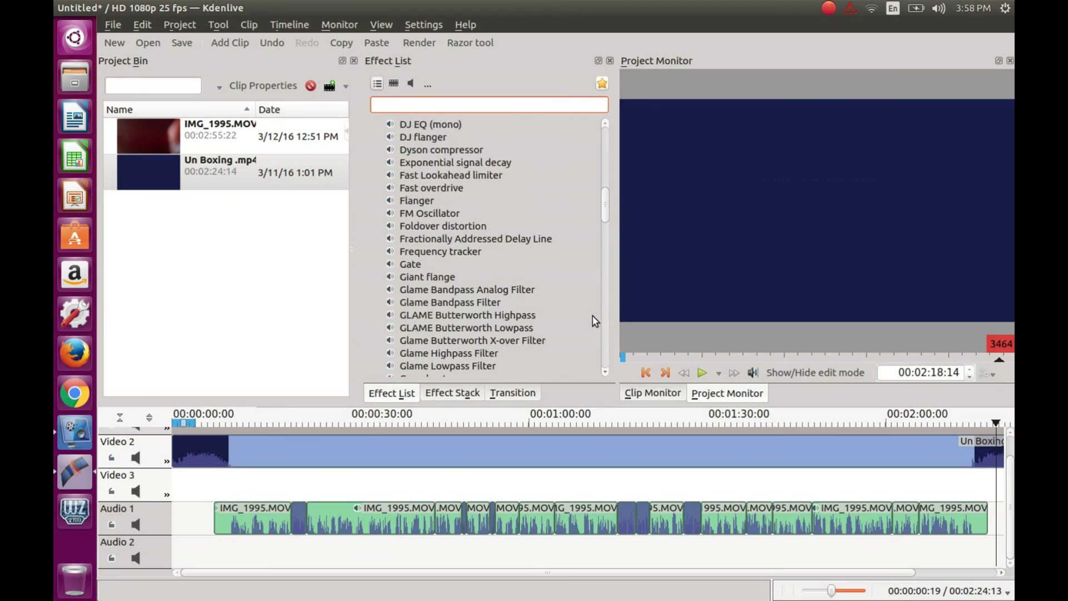
scroll(595, 322, up, 15)
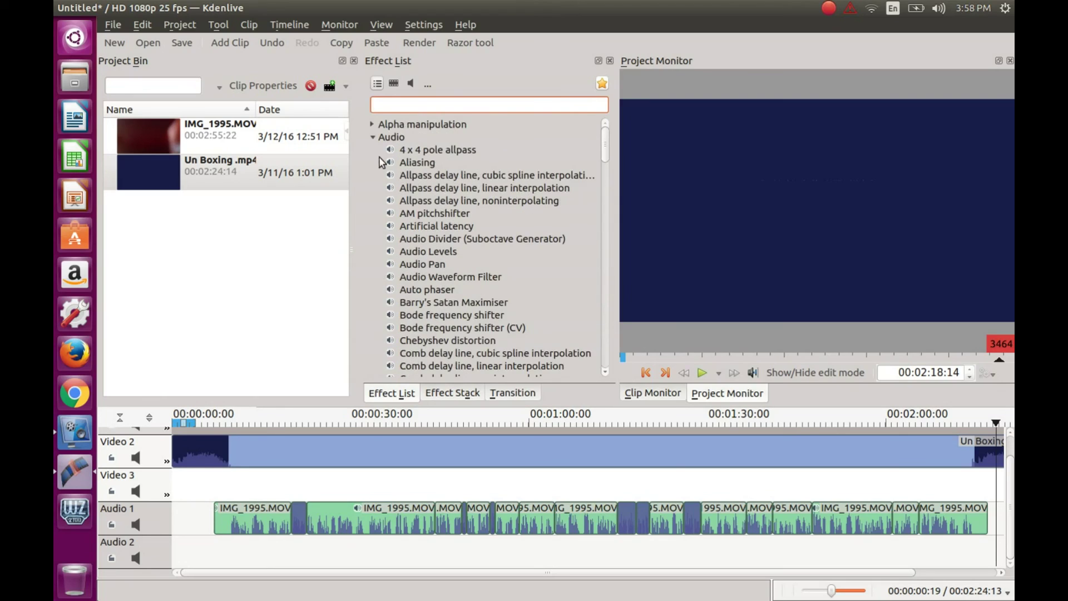